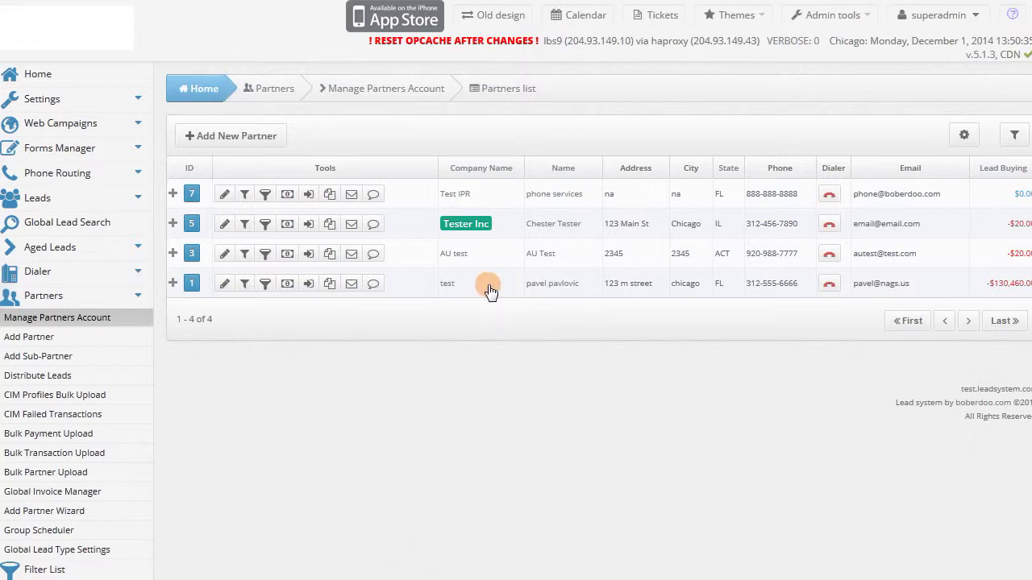
Open the lead filter sets of the partner Tester Inc and start a new filter set for the Home Improvement (30.00) lead type.
click(245, 226)
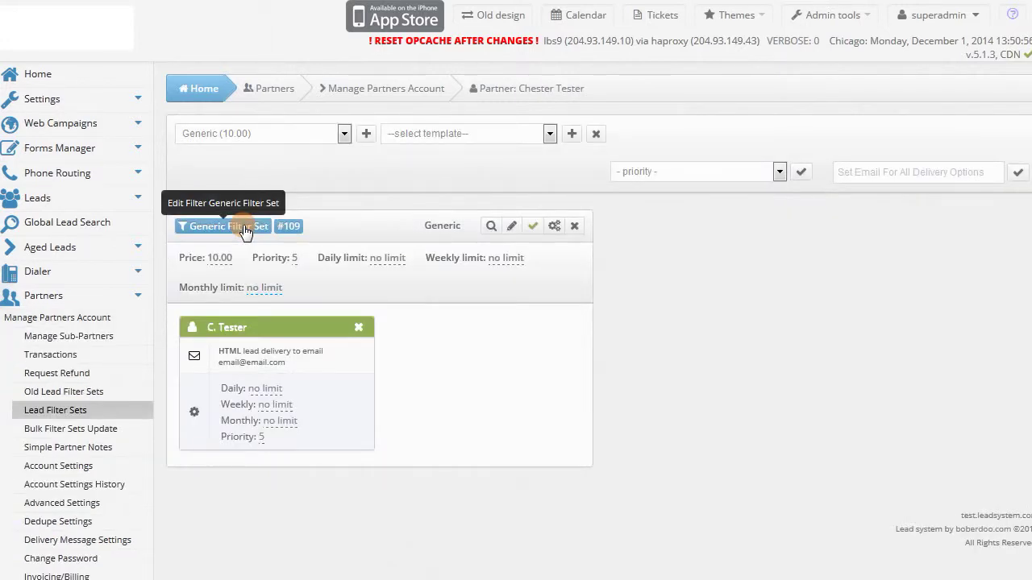
click(344, 133)
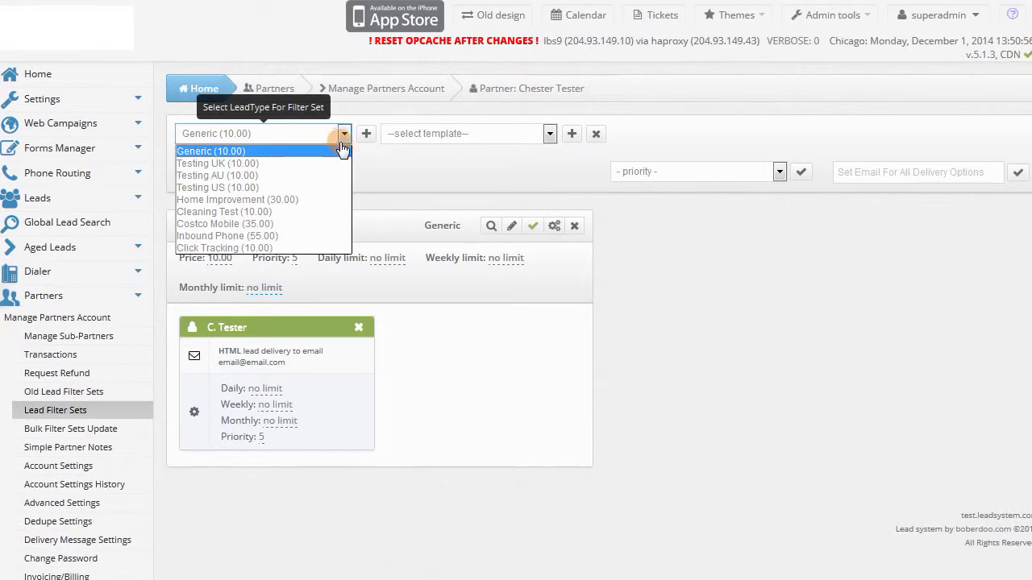
click(335, 202)
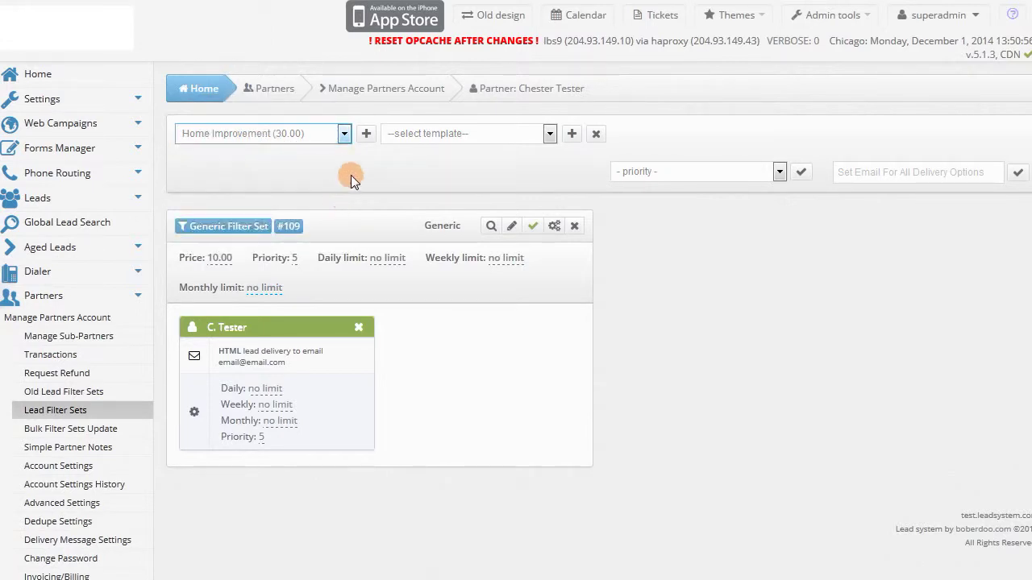
click(365, 133)
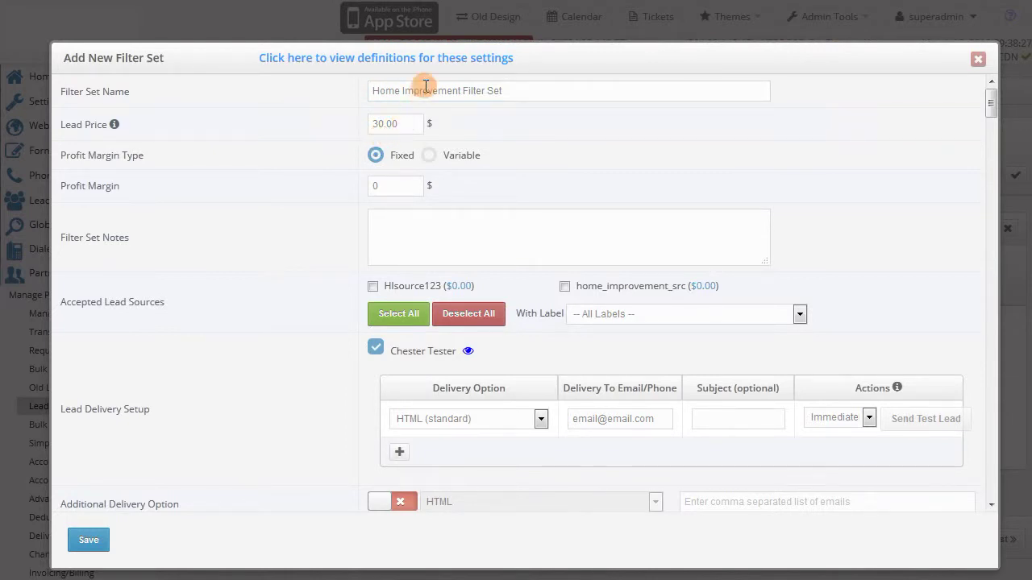
Open the filter set definitions page and look through the explanations of the settings.
click(434, 59)
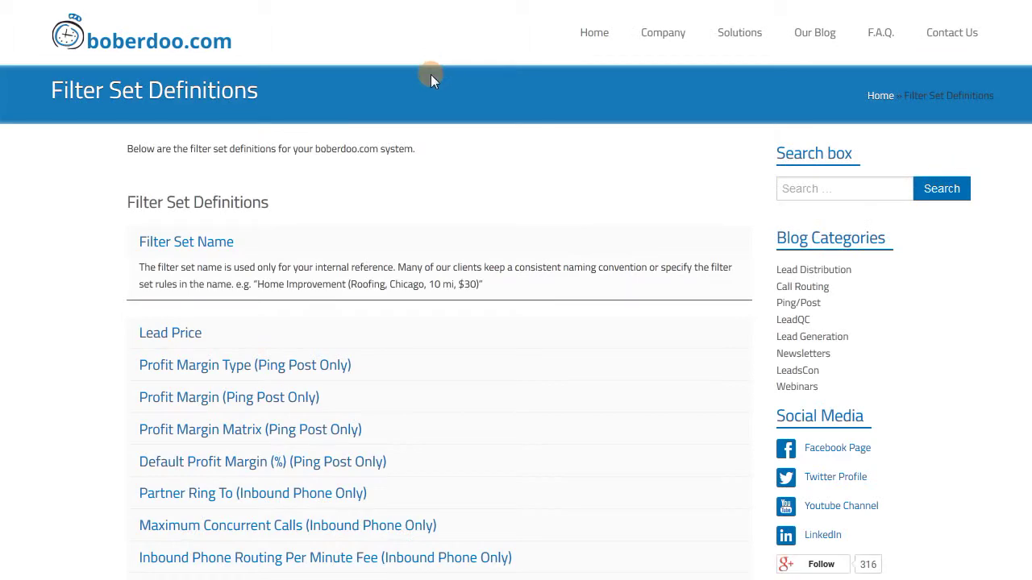
scroll(425, 101, down, 3)
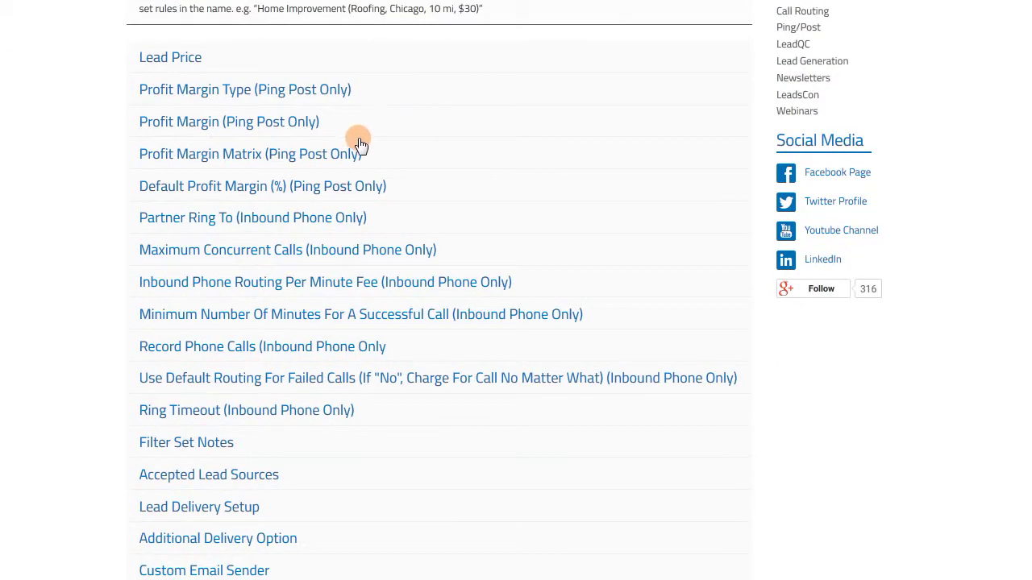
click(355, 187)
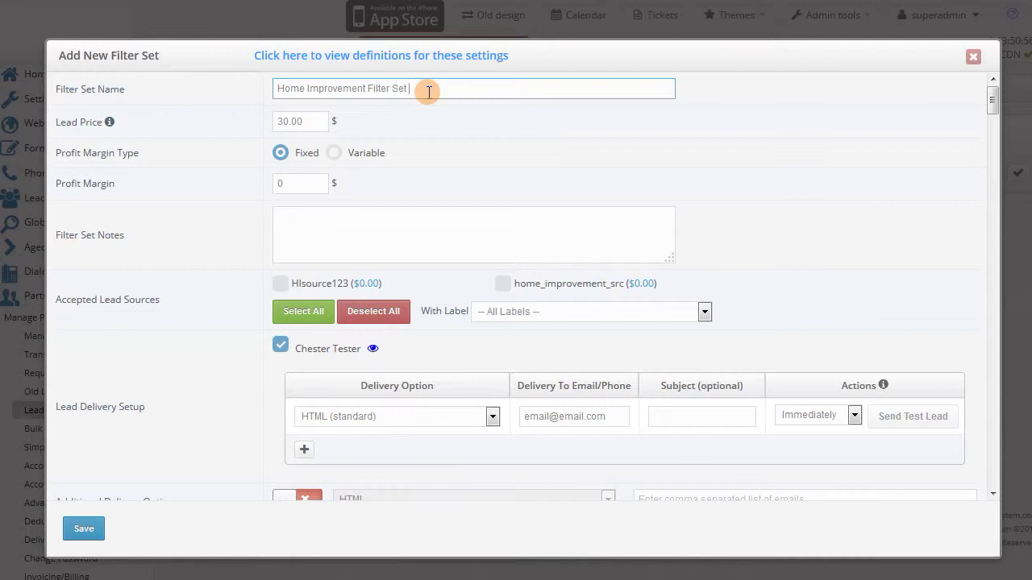
click(312, 120)
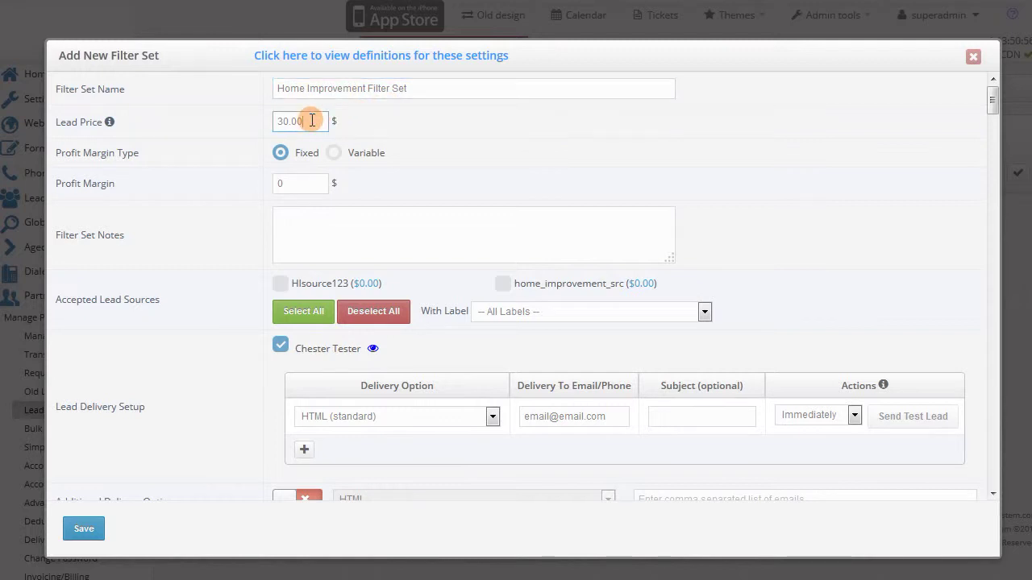
mouse_move(111, 120)
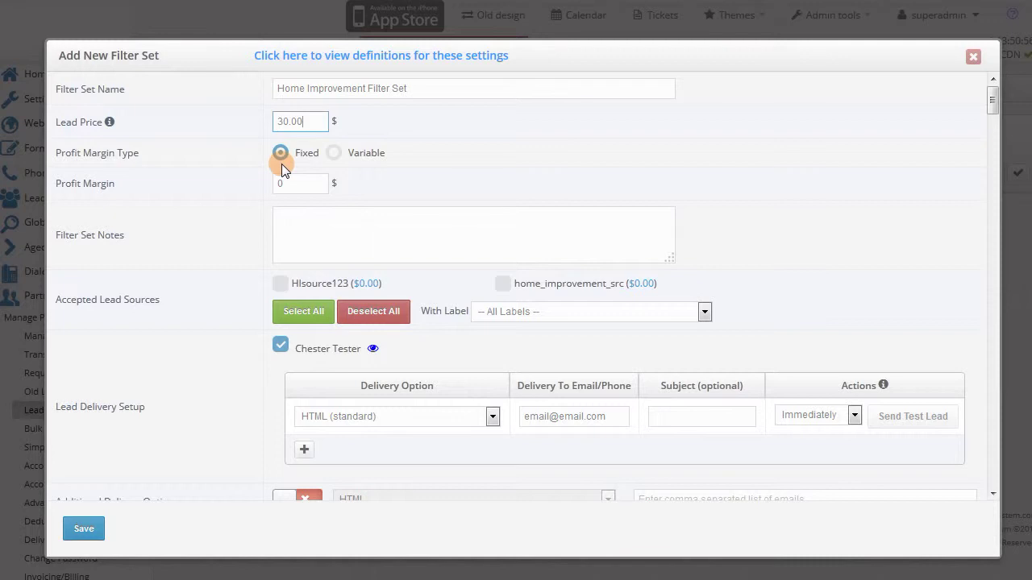
click(297, 184)
Switch the profit margin type to Variable and set the first matrix row to a maximum price of $5 with a 10% margin.
click(333, 154)
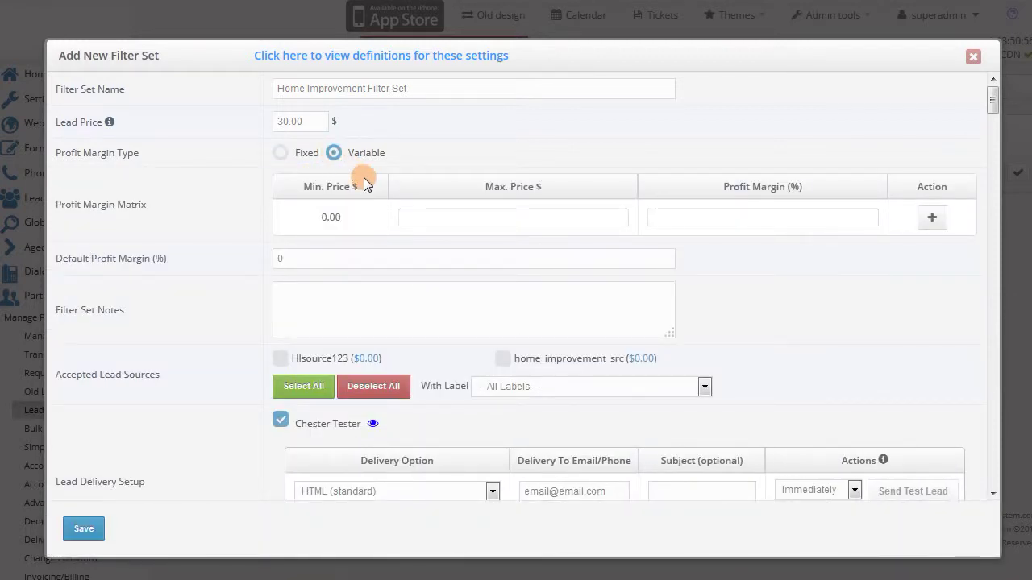
click(426, 215)
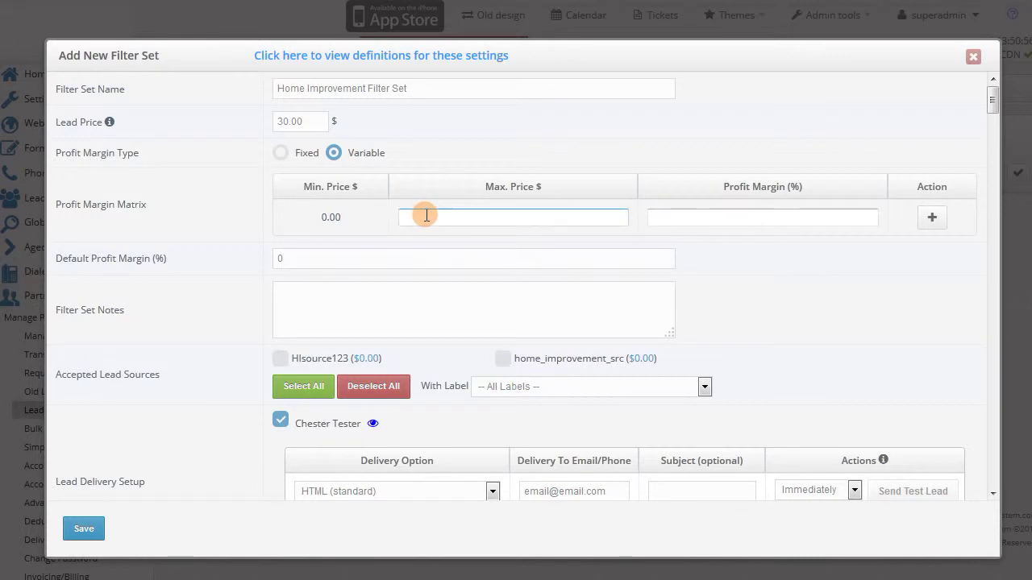
text(5)
click(657, 220)
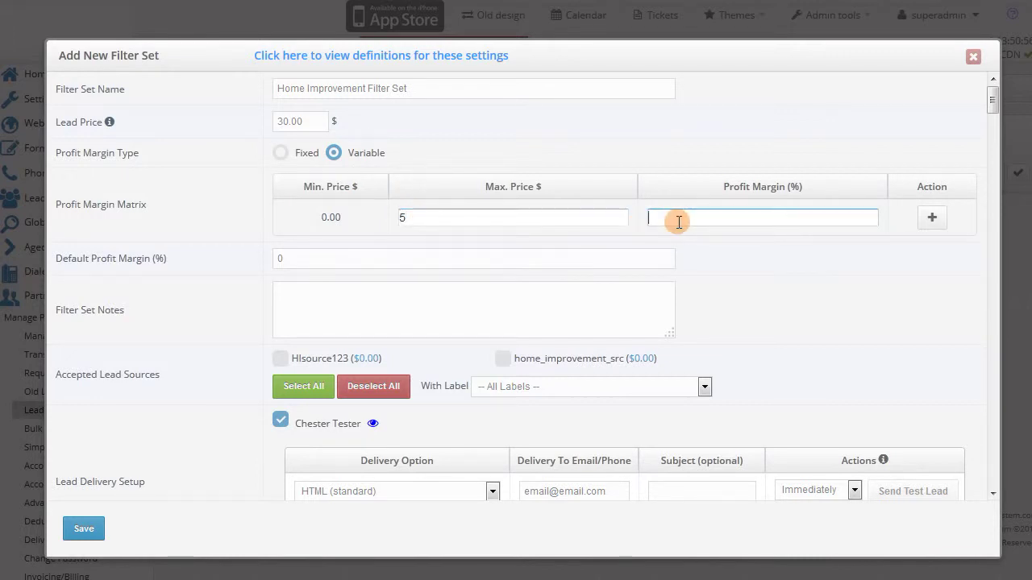
text(10)
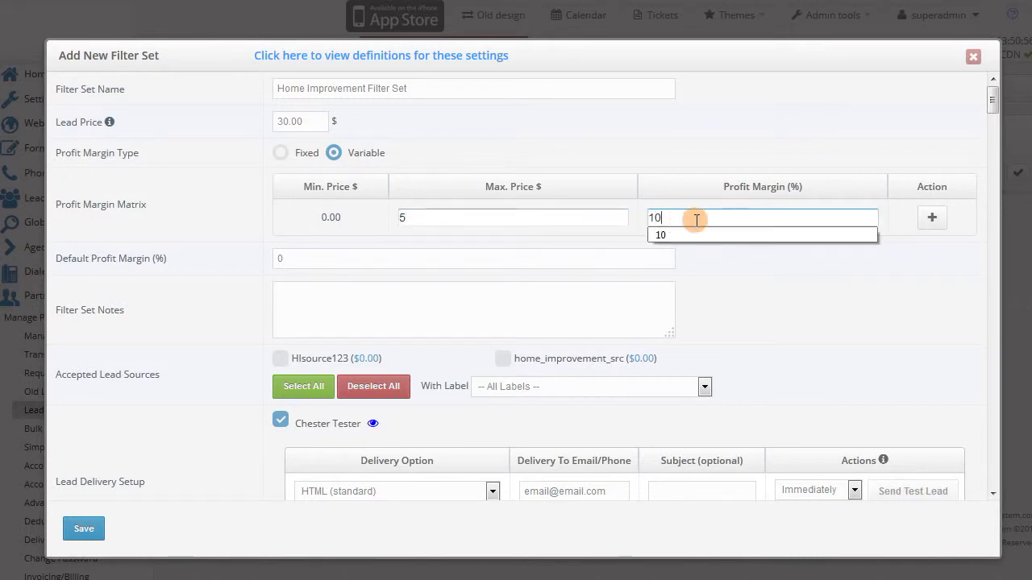
Add a second profit margin matrix row with a maximum price of $10 and a 15% margin.
click(931, 224)
click(592, 253)
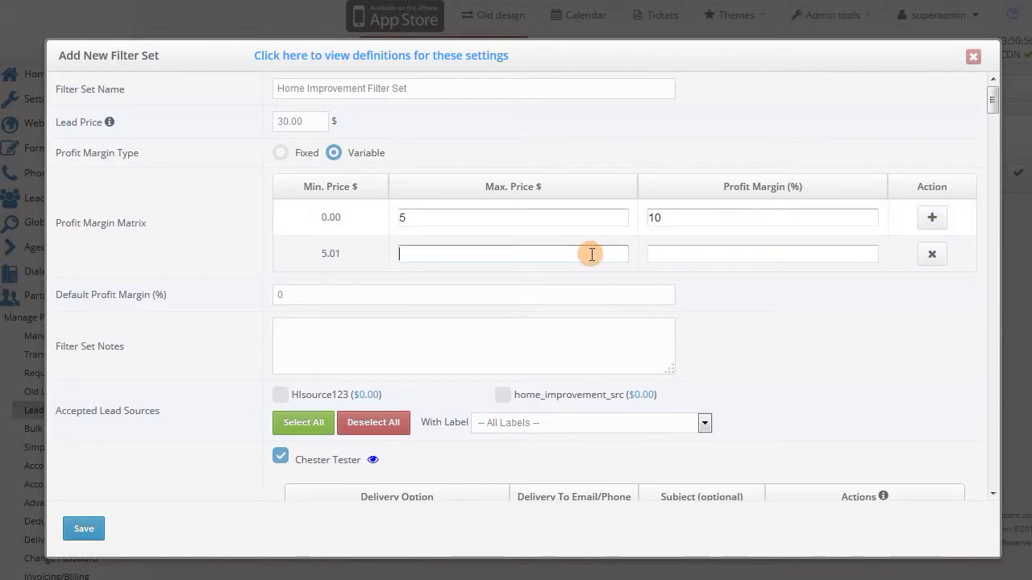
text(10)
click(657, 250)
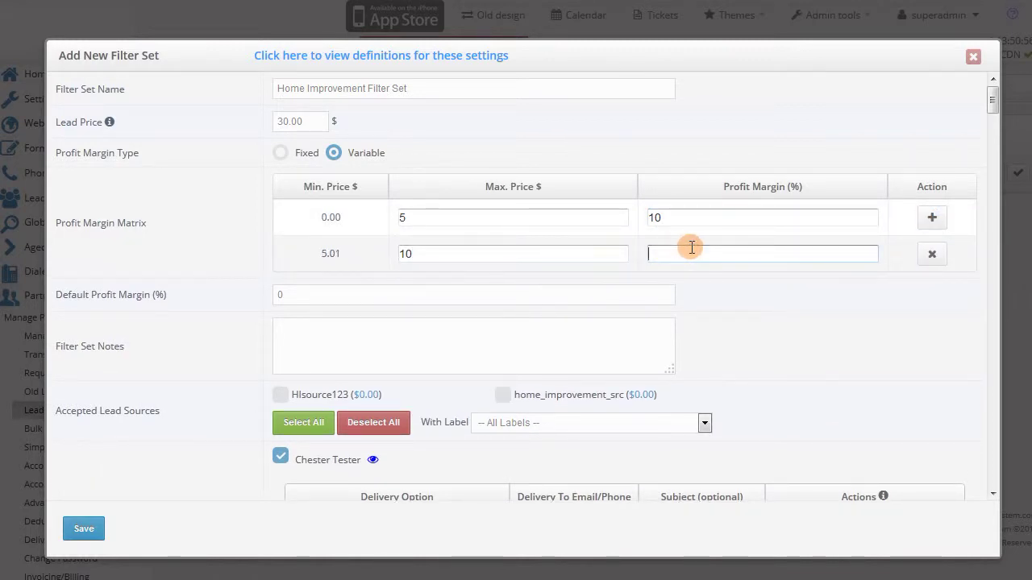
text(15)
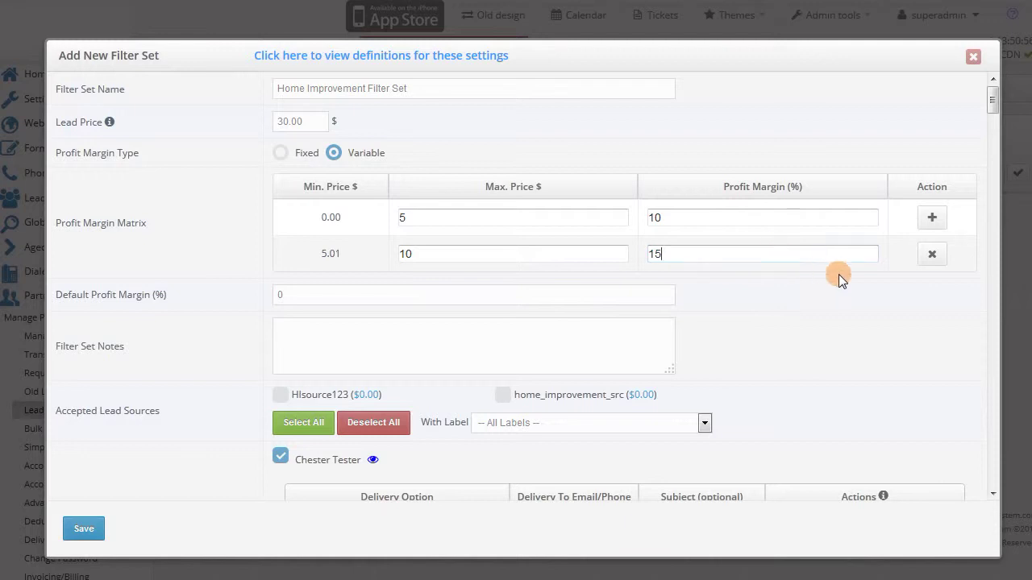
Set the default profit margin to 20%.
scroll(865, 283, down, 1)
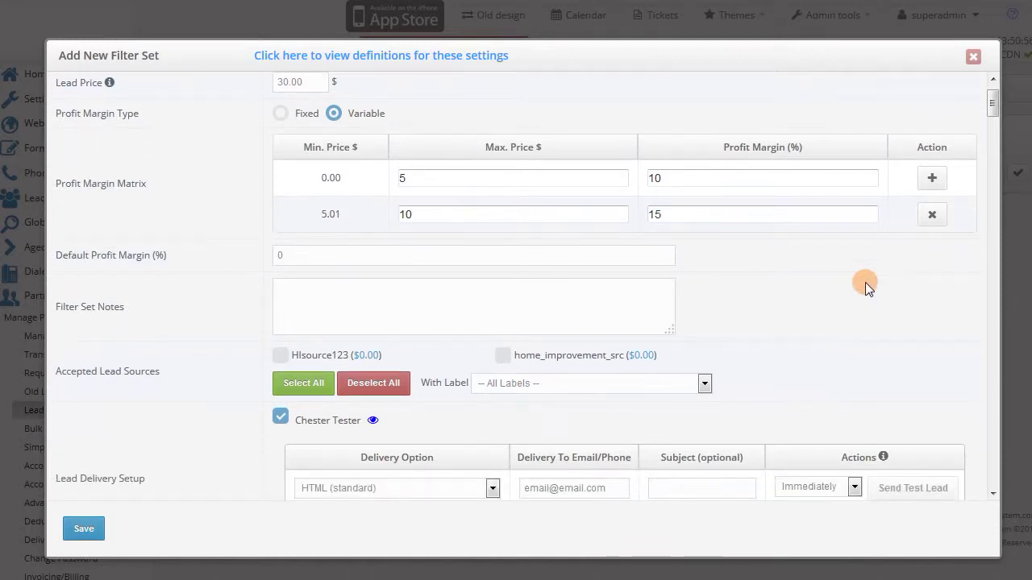
double_click(653, 252)
text(20)
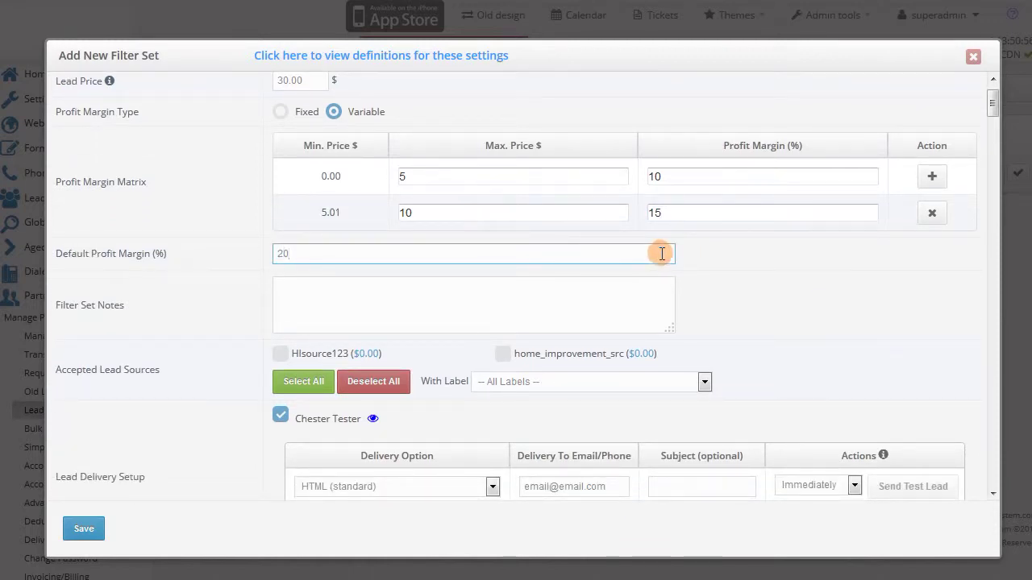
Accept leads from both sources, HIsource123 and home_improvement_src.
scroll(700, 266, down, 1)
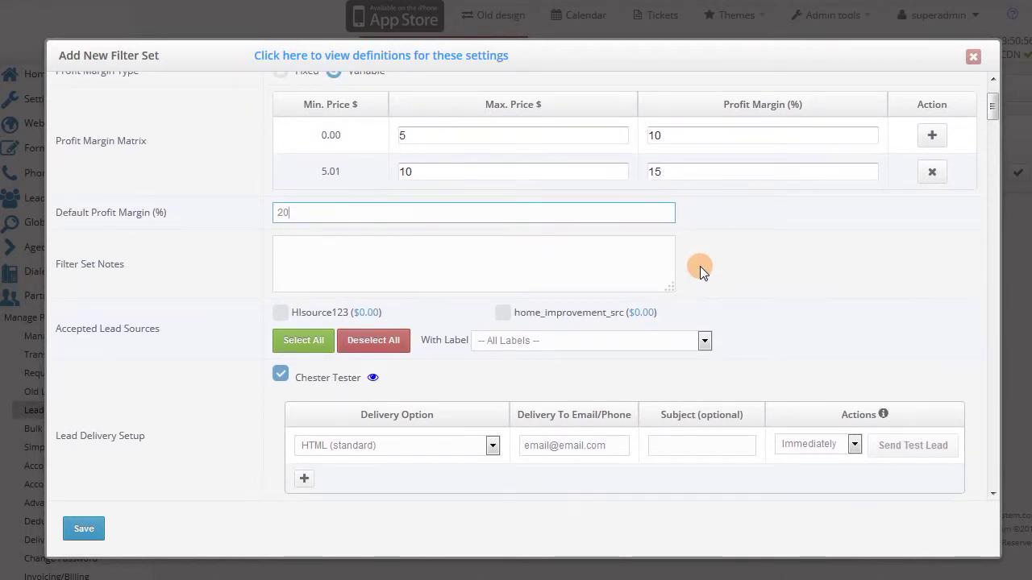
scroll(700, 266, down, 2)
click(367, 234)
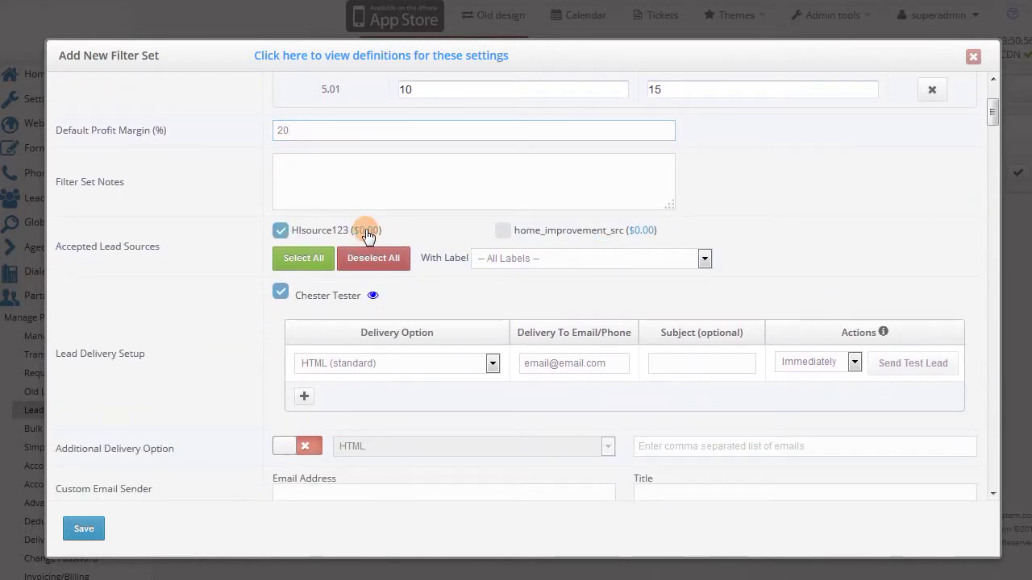
click(502, 233)
Examine the delivery options in the lead delivery setup and the match priority choices, keeping HTML (standard) and priority 5.
scroll(531, 275, down, 3)
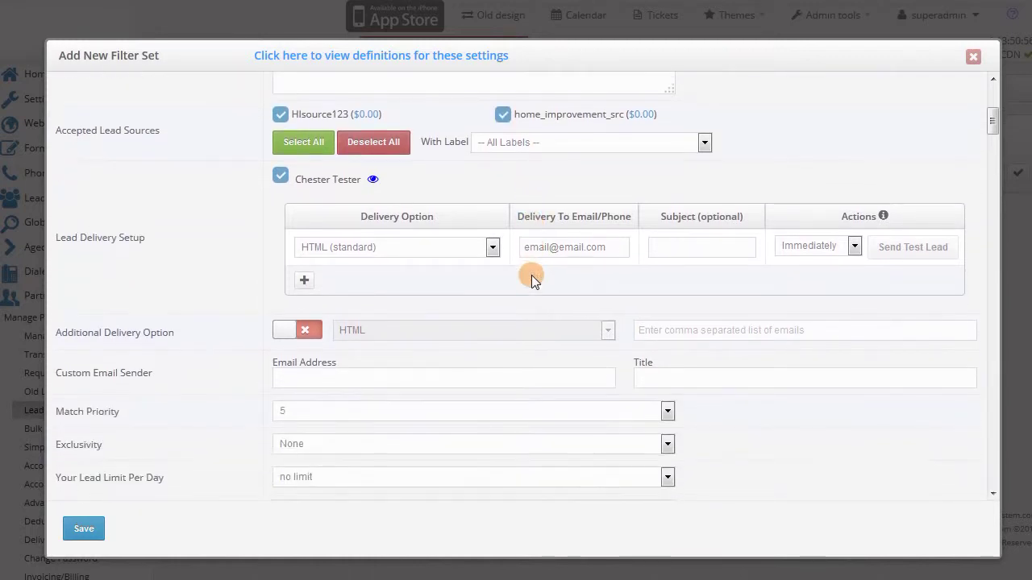
scroll(531, 275, down, 2)
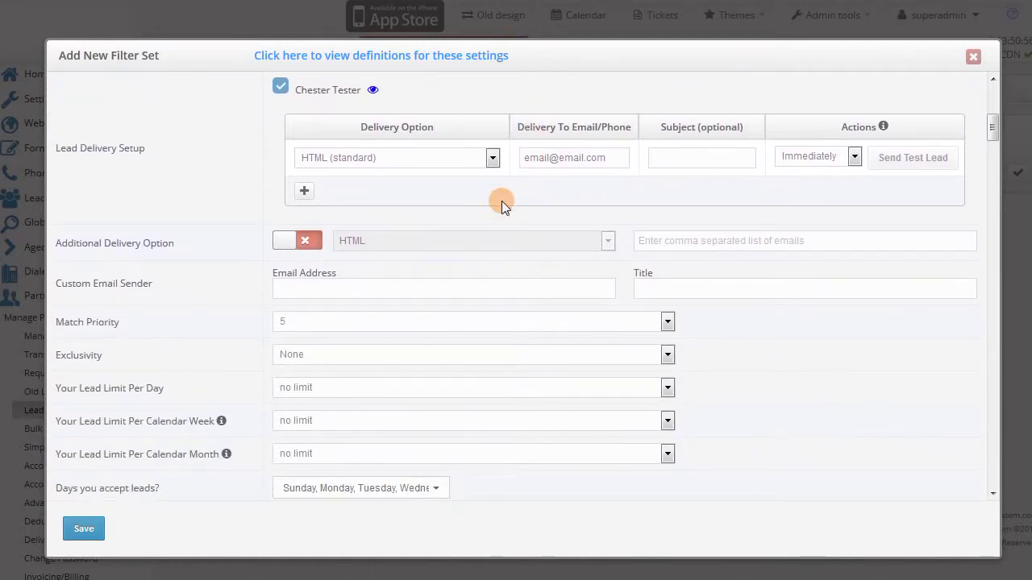
click(493, 159)
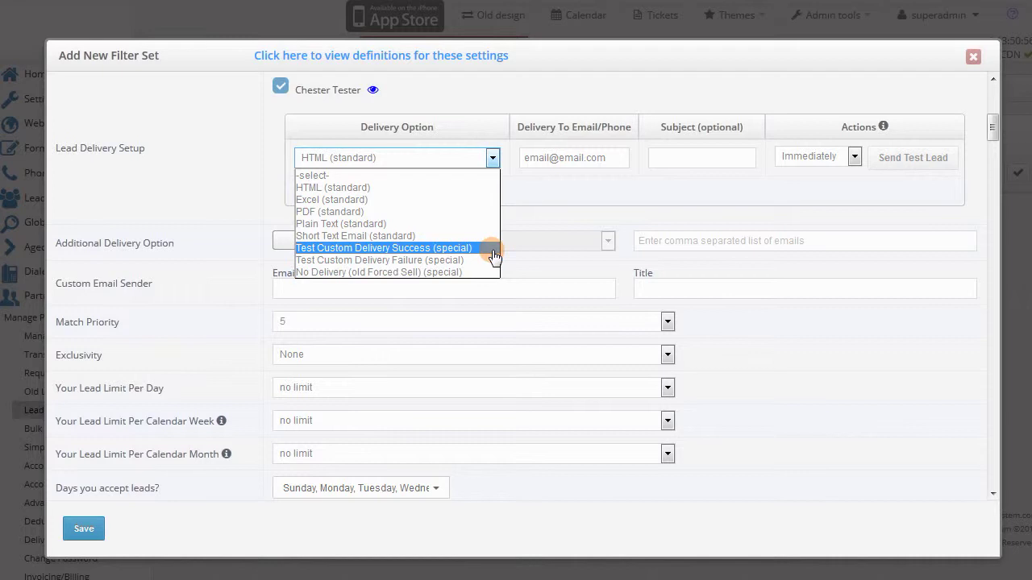
click(542, 201)
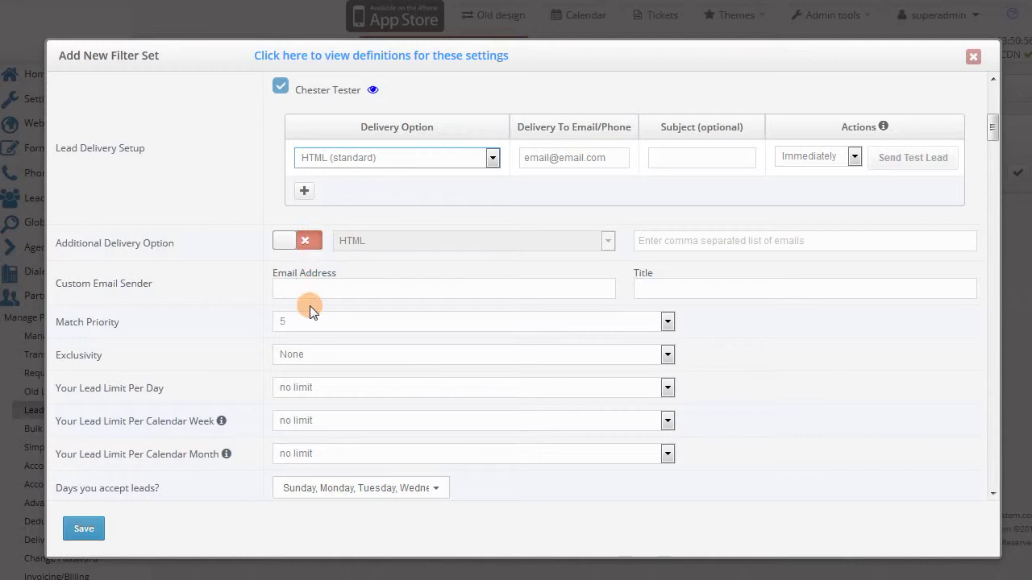
click(371, 321)
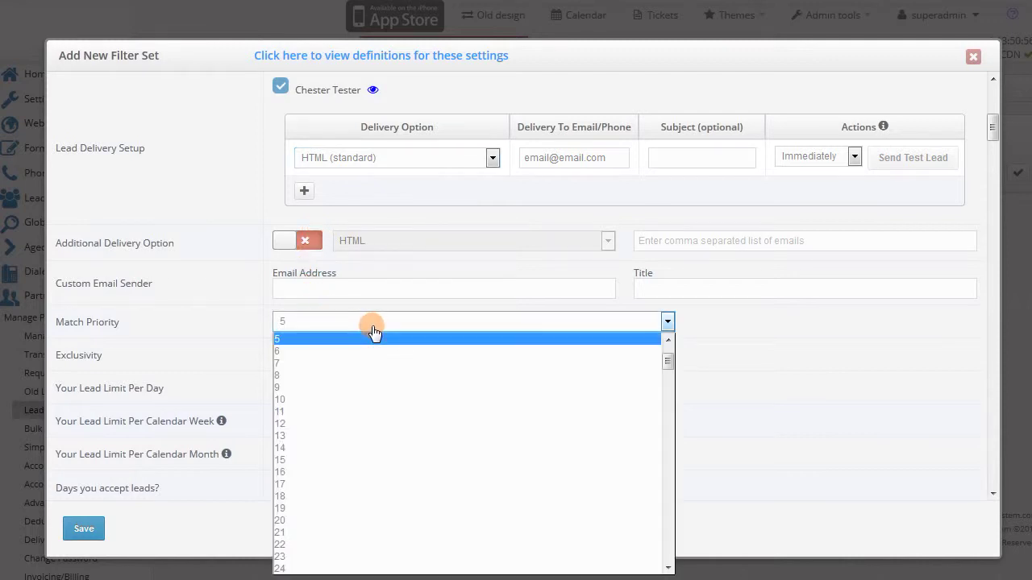
click(395, 334)
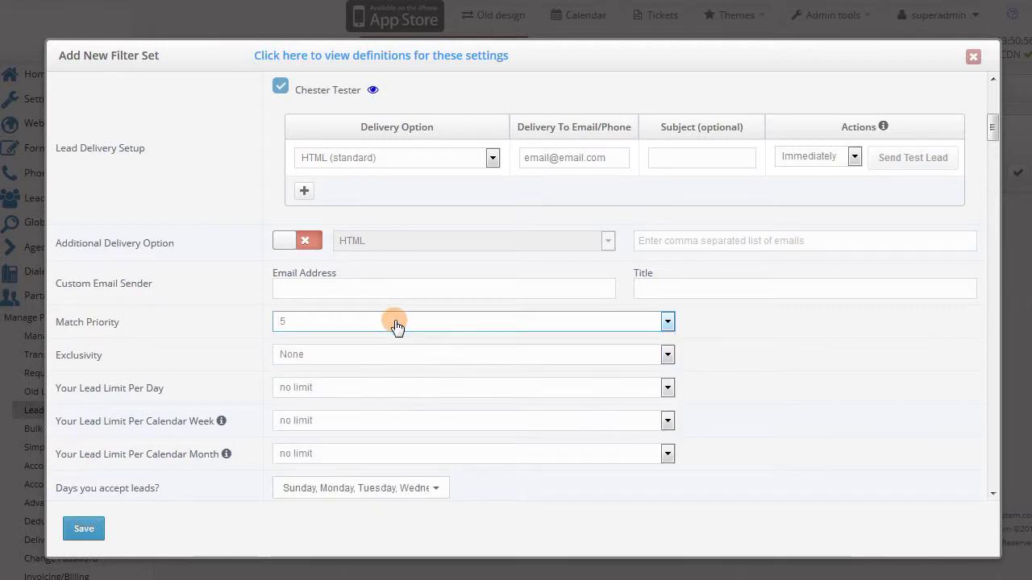
Examine the exclusivity choices and the daily lead limit, keeping None and no limit.
scroll(405, 328, down, 3)
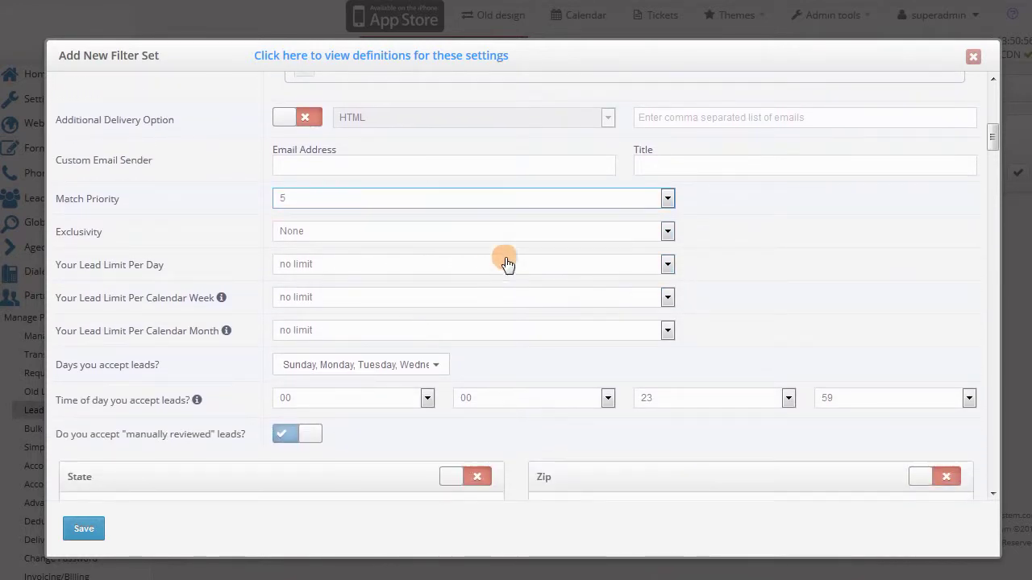
click(540, 234)
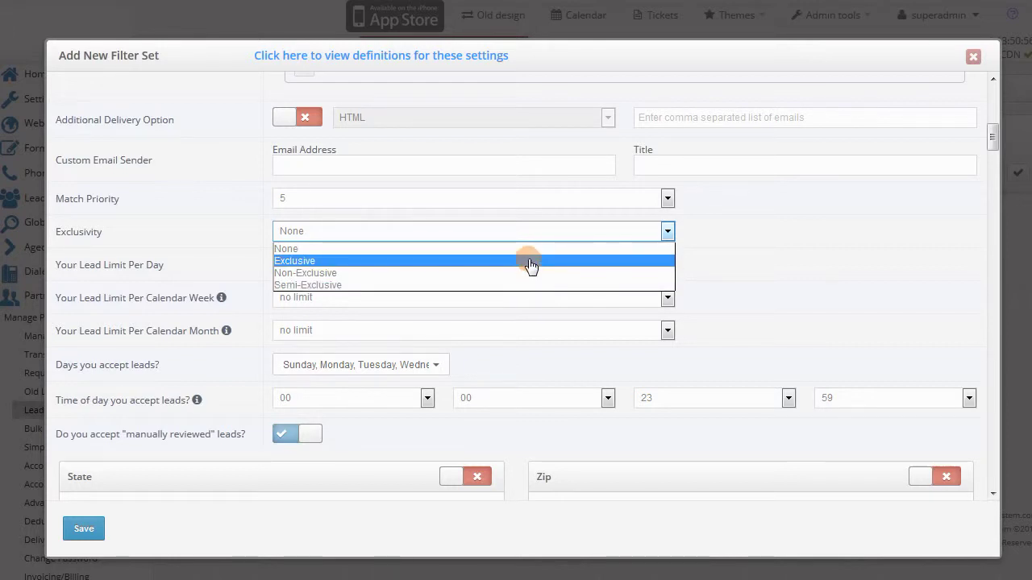
click(530, 252)
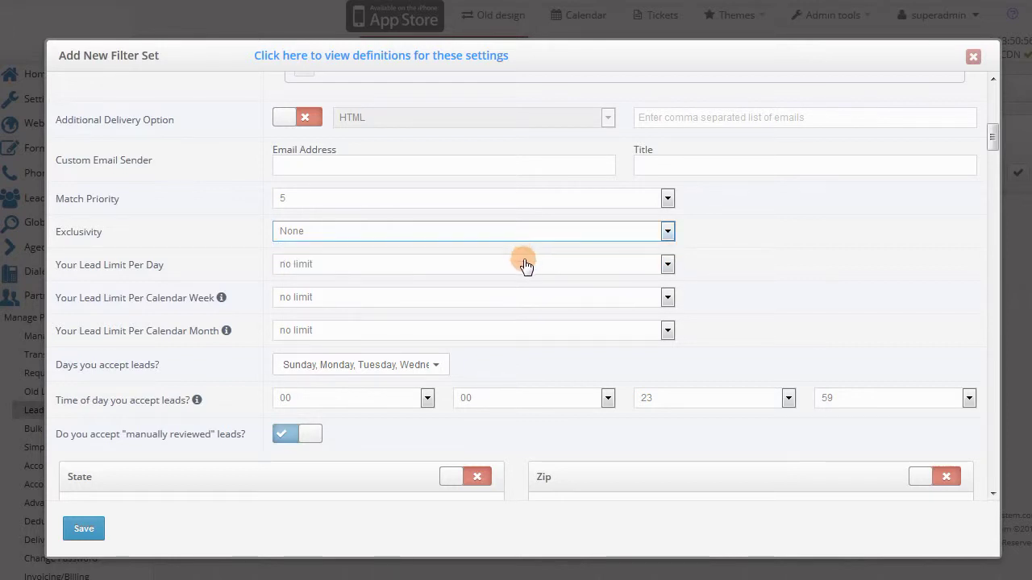
click(524, 265)
click(524, 264)
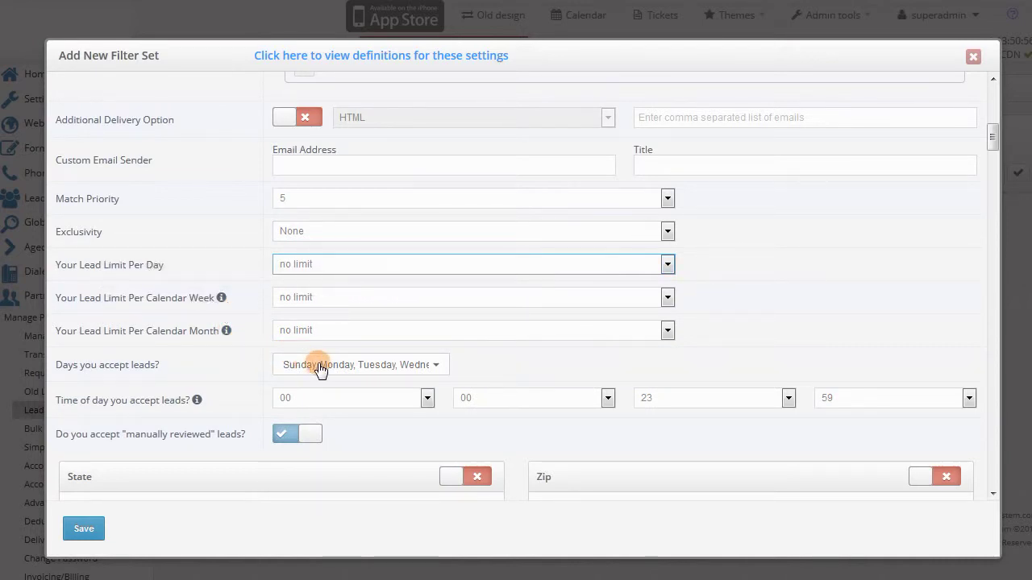
Exclude Sunday and Saturday from the days on which leads are accepted.
click(437, 369)
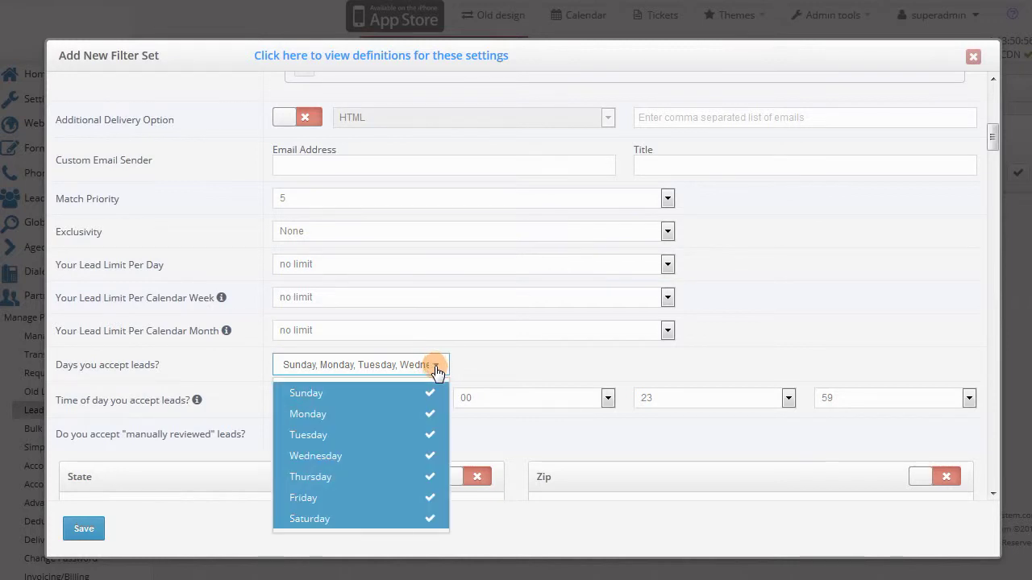
click(435, 394)
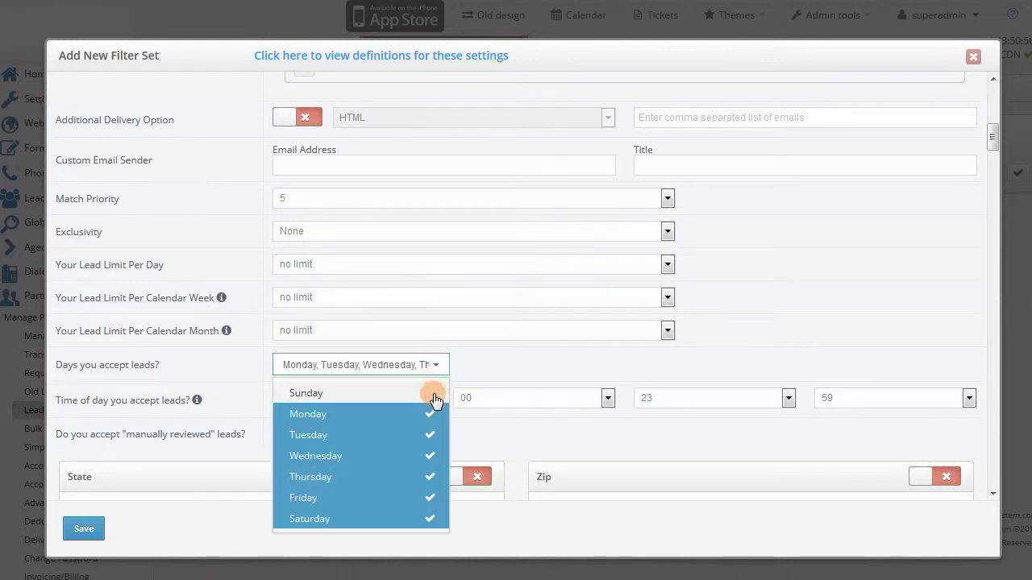
click(430, 520)
click(475, 435)
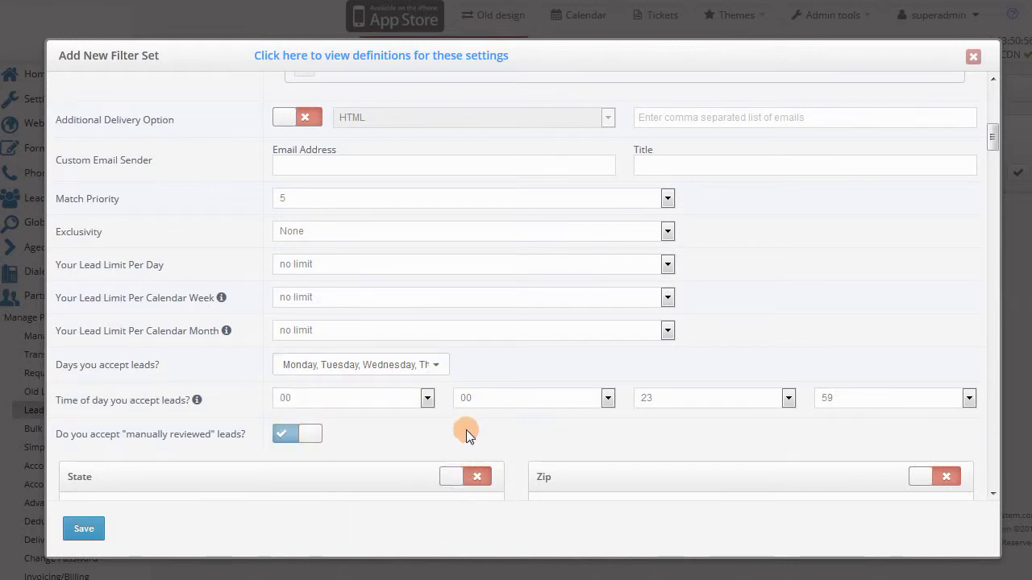
Set the time of day for accepting leads to 08:00 through 17:59.
click(427, 397)
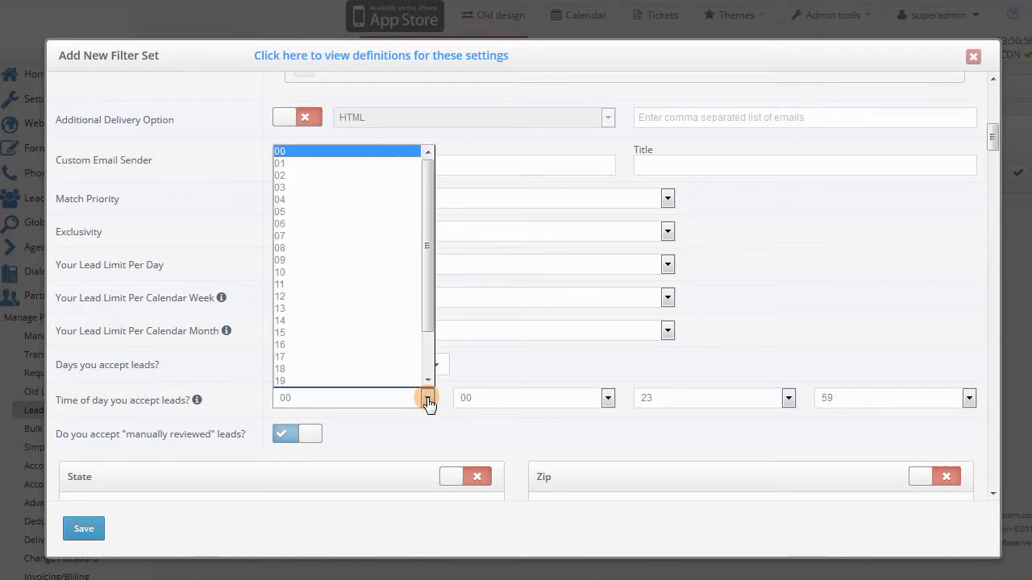
click(395, 250)
click(670, 399)
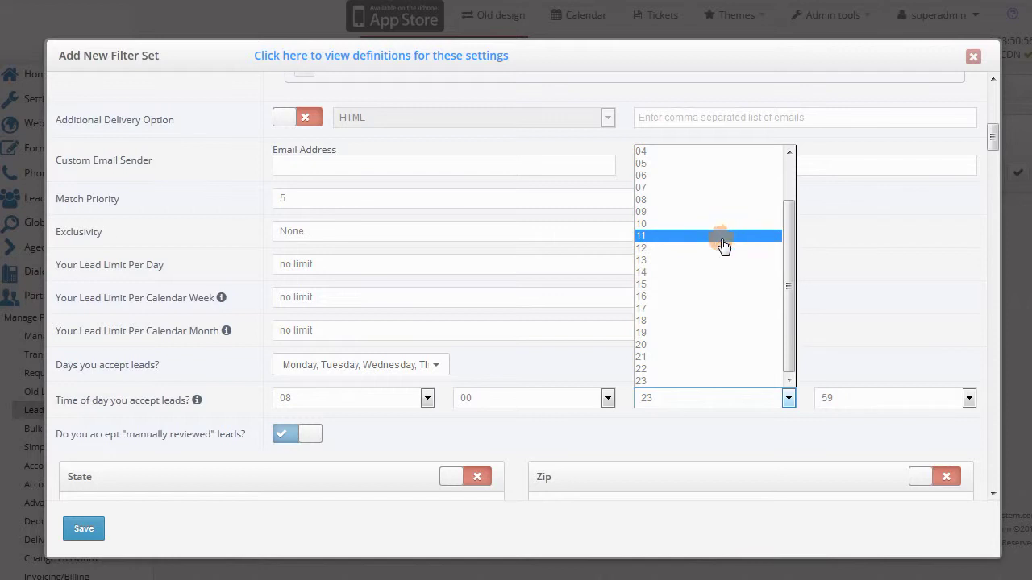
click(735, 310)
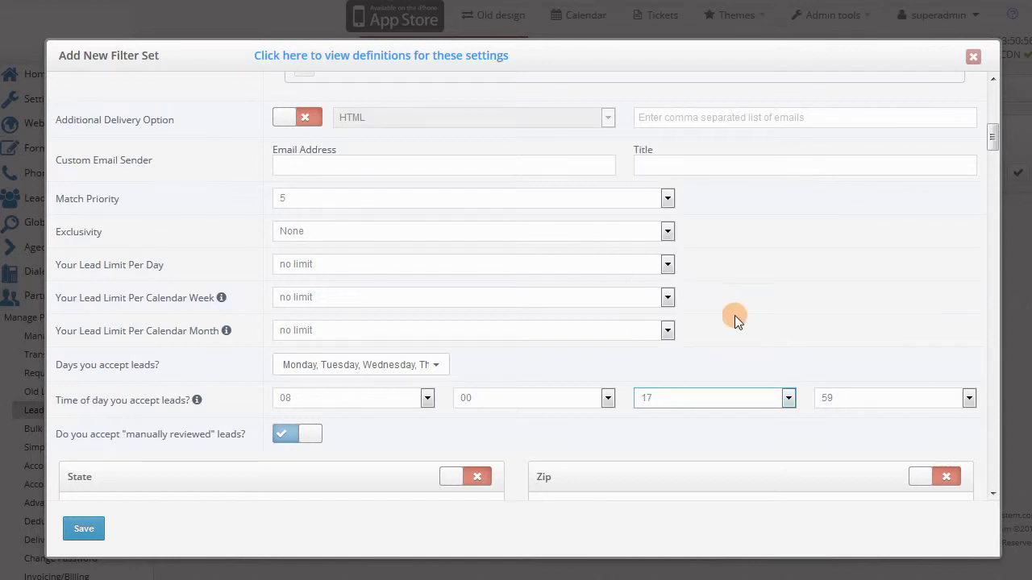
click(754, 436)
Enable the State filter and accept leads from IL, KS and ME.
scroll(754, 436, down, 1)
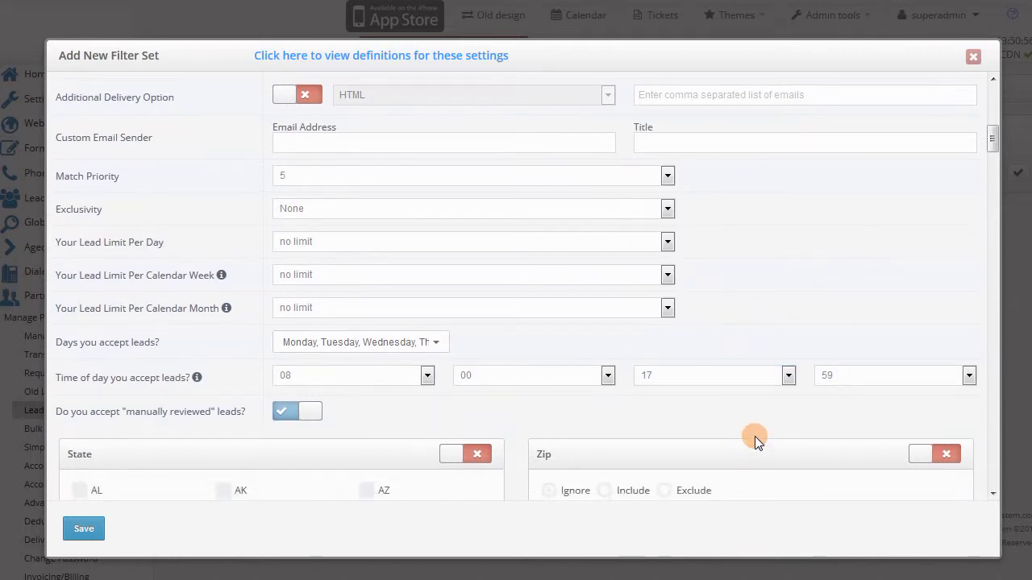
scroll(754, 436, down, 6)
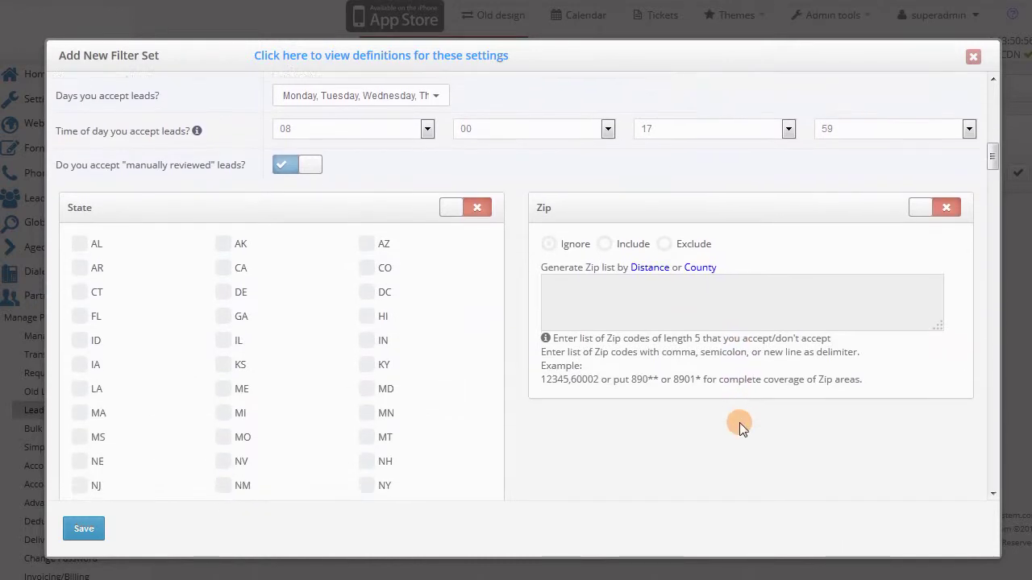
scroll(739, 423, down, 3)
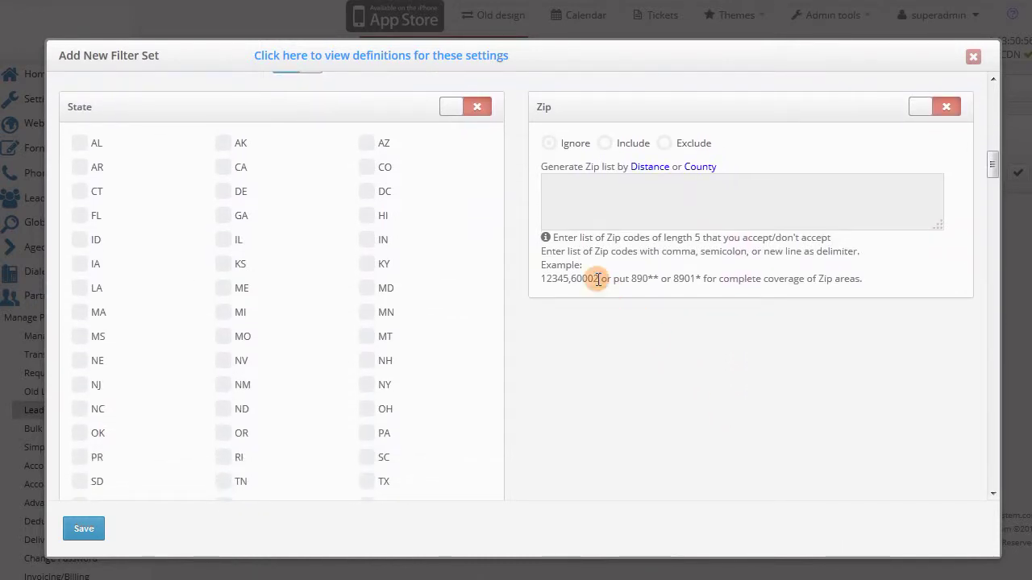
click(468, 110)
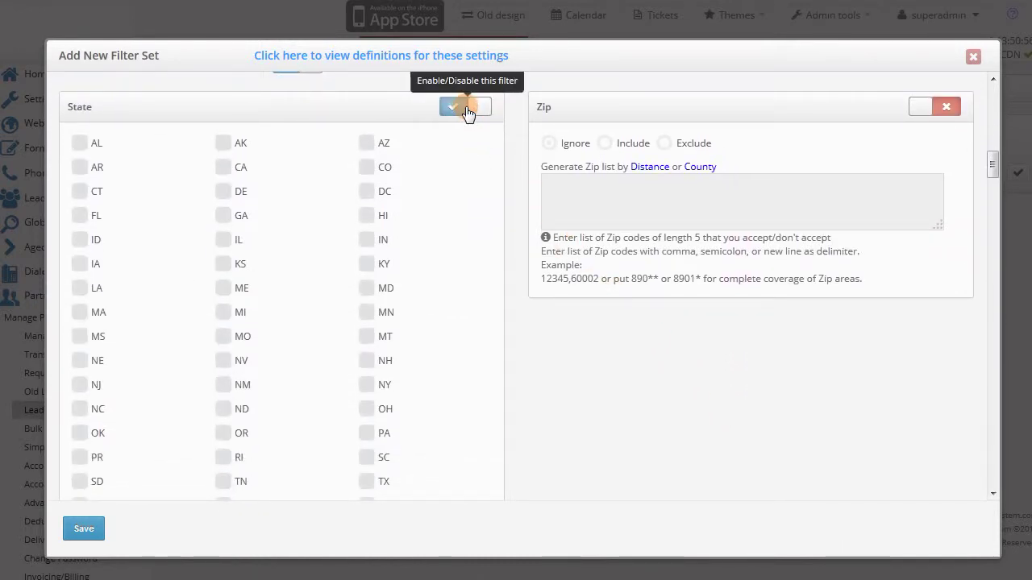
click(223, 239)
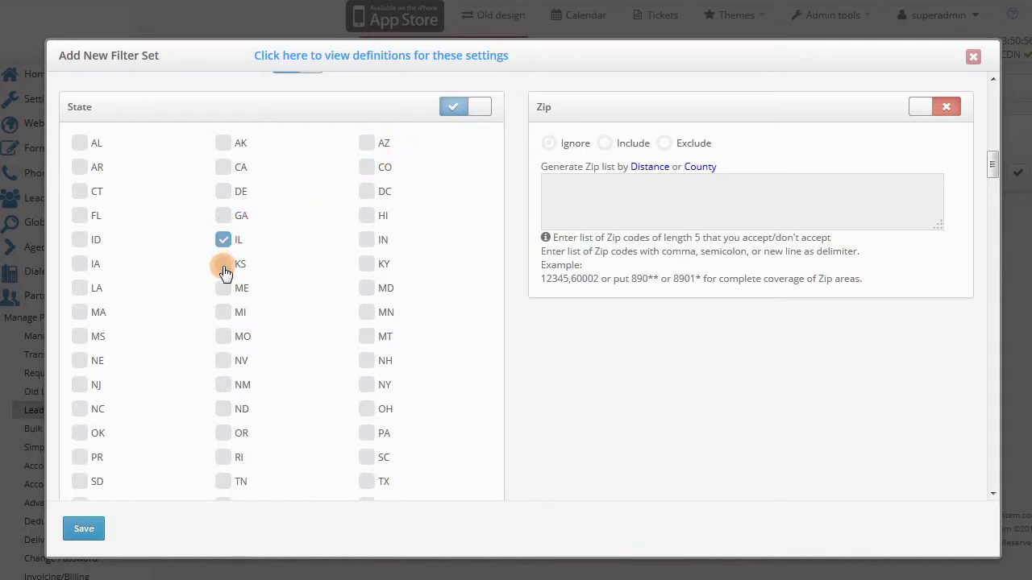
click(225, 290)
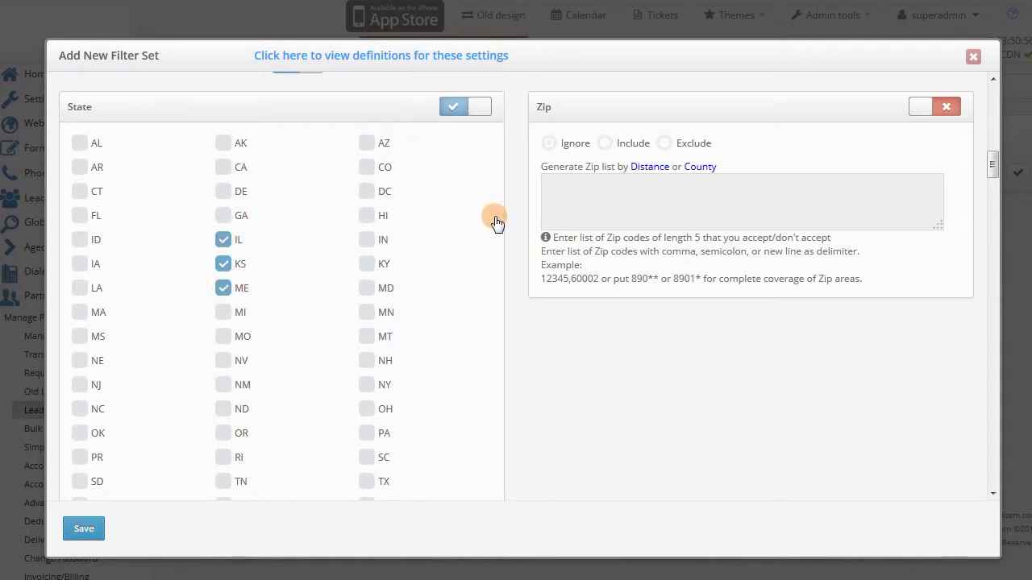
Enable the Zip filter and set its mode to Exclude.
click(915, 109)
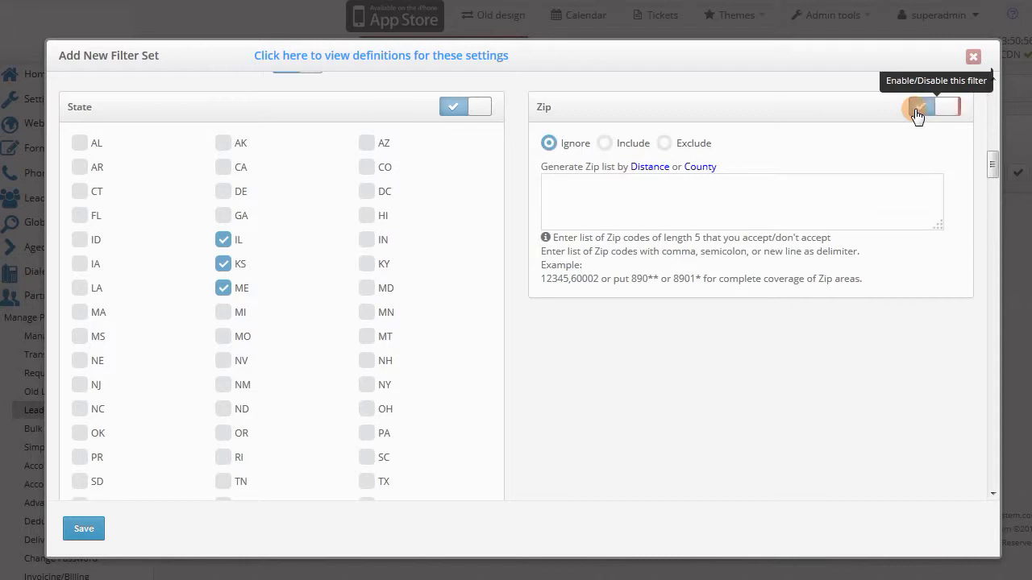
click(633, 145)
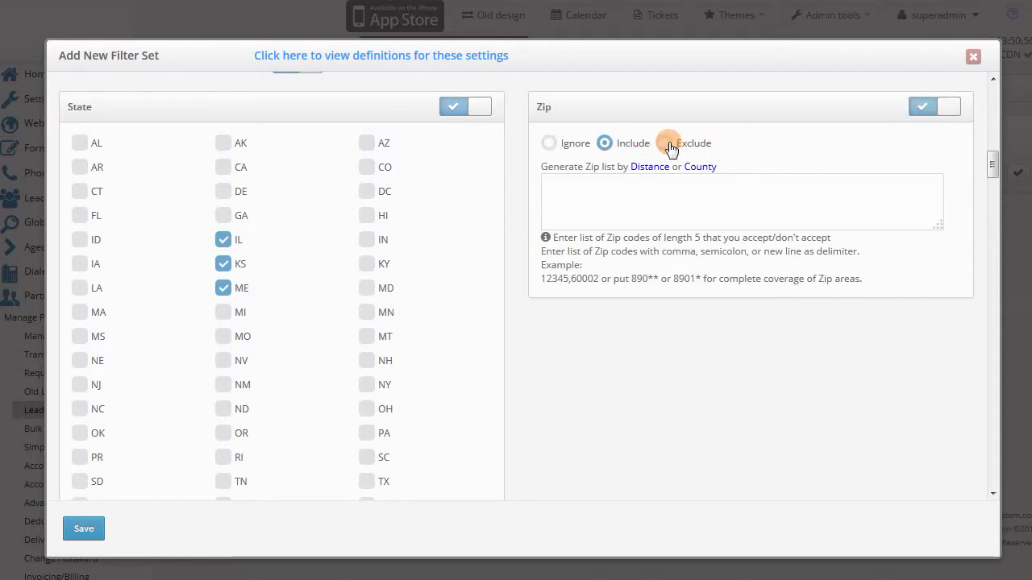
click(665, 145)
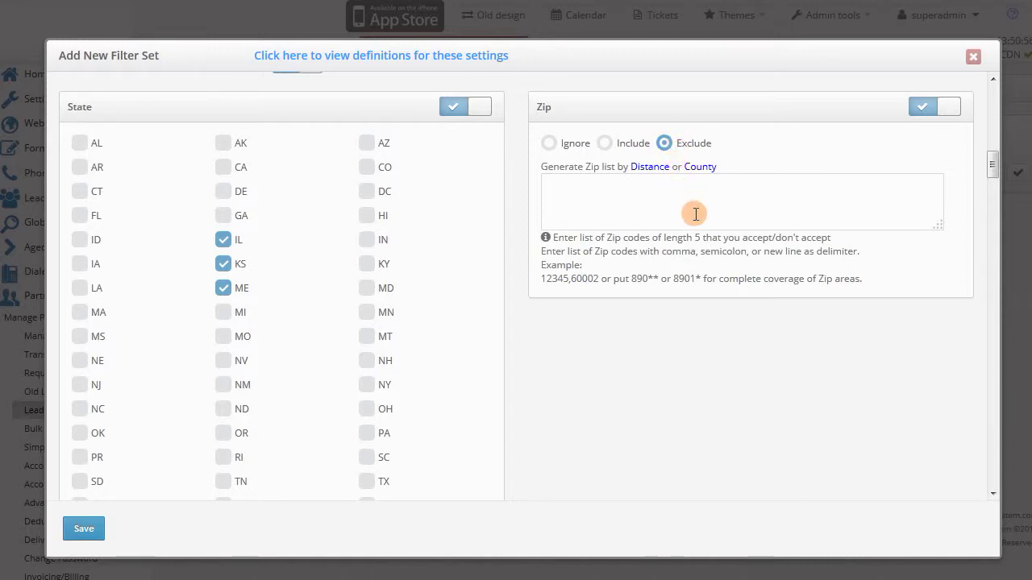
Enable the Trade filter for the filter set.
scroll(710, 247, down, 1)
scroll(710, 247, down, 5)
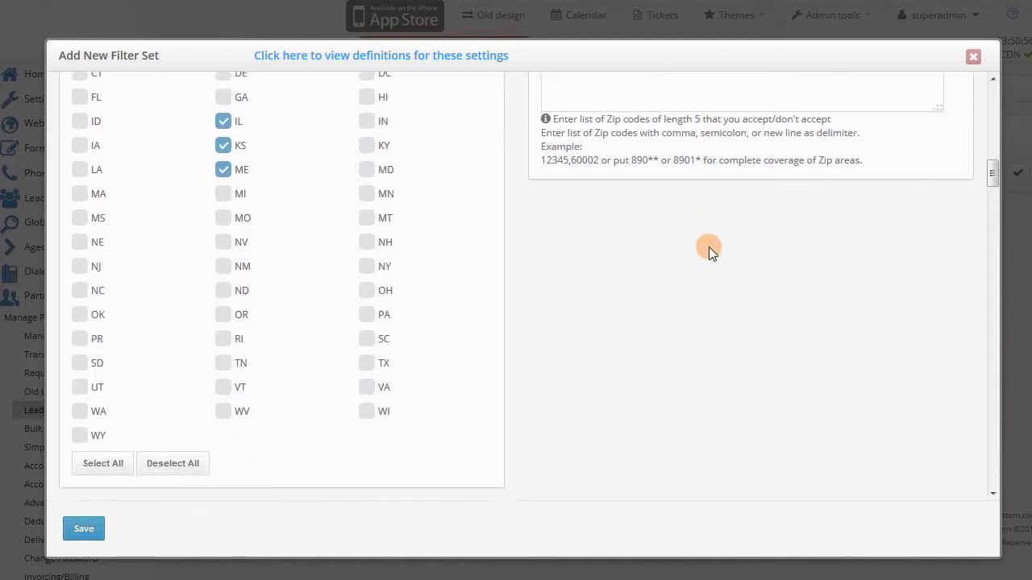
scroll(708, 249, down, 5)
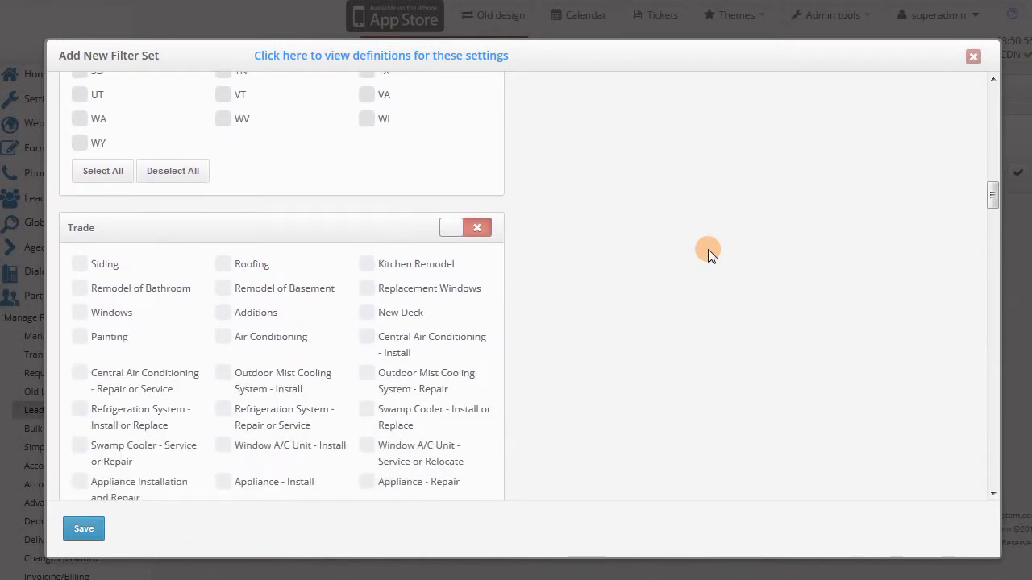
scroll(685, 253, down, 1)
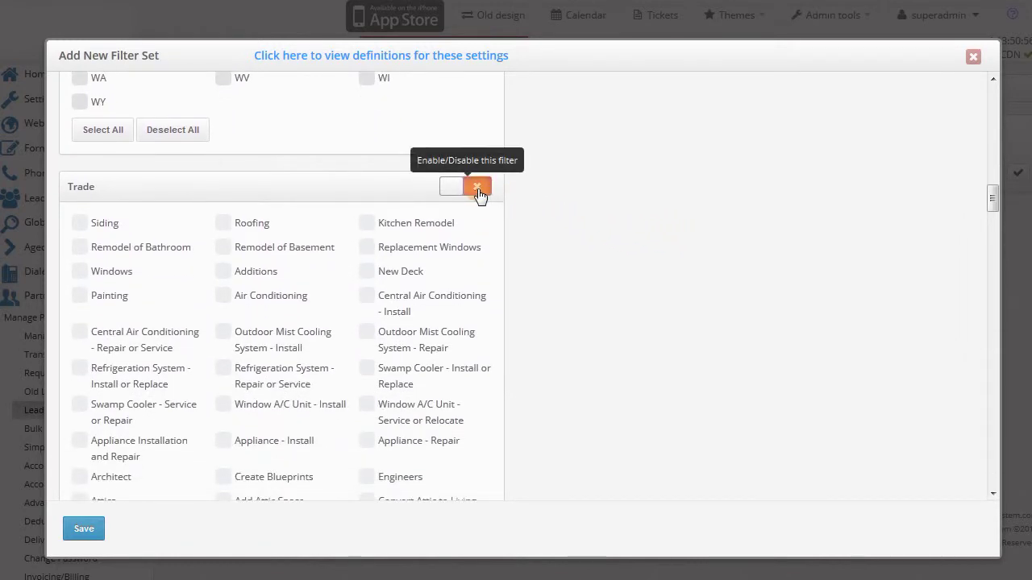
click(478, 186)
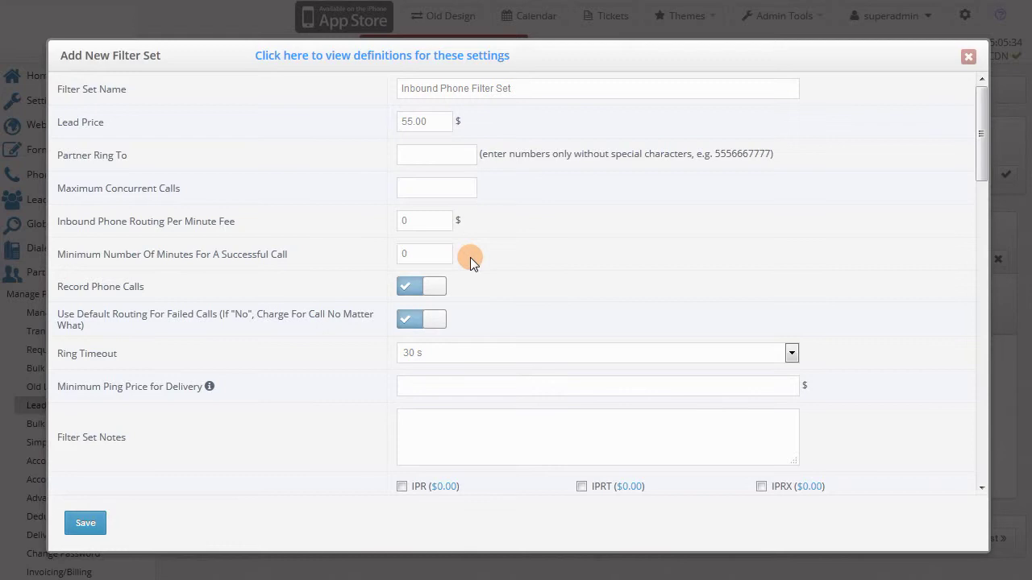
Examine the call recording, default routing for failed calls and ring timeout settings of the Inbound Phone Filter Set.
click(441, 289)
click(440, 292)
click(437, 321)
click(437, 325)
click(473, 353)
click(472, 355)
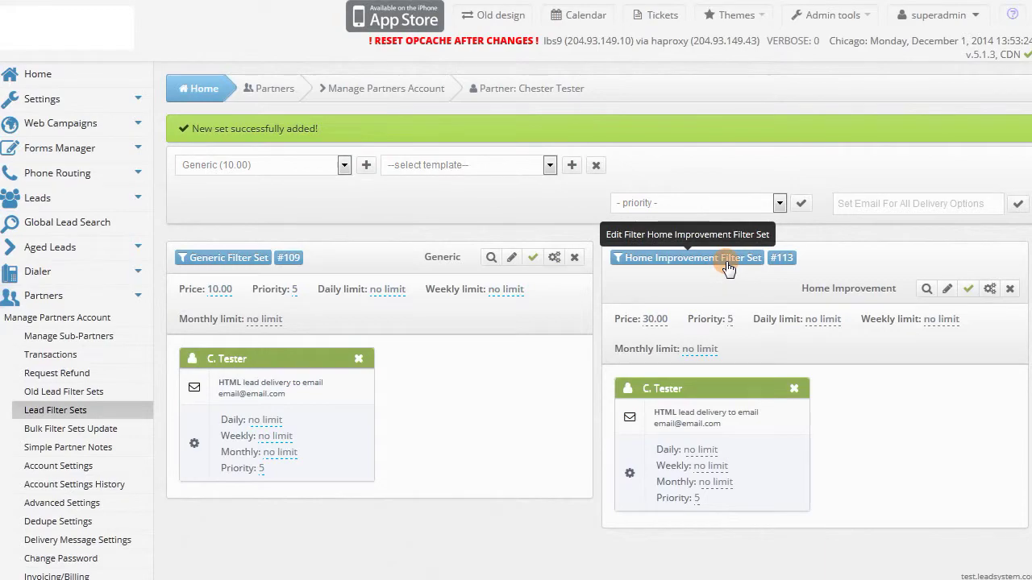
Review the filter details of the Home Improvement Filter Set down to its State and Trade criteria, and close them.
click(926, 288)
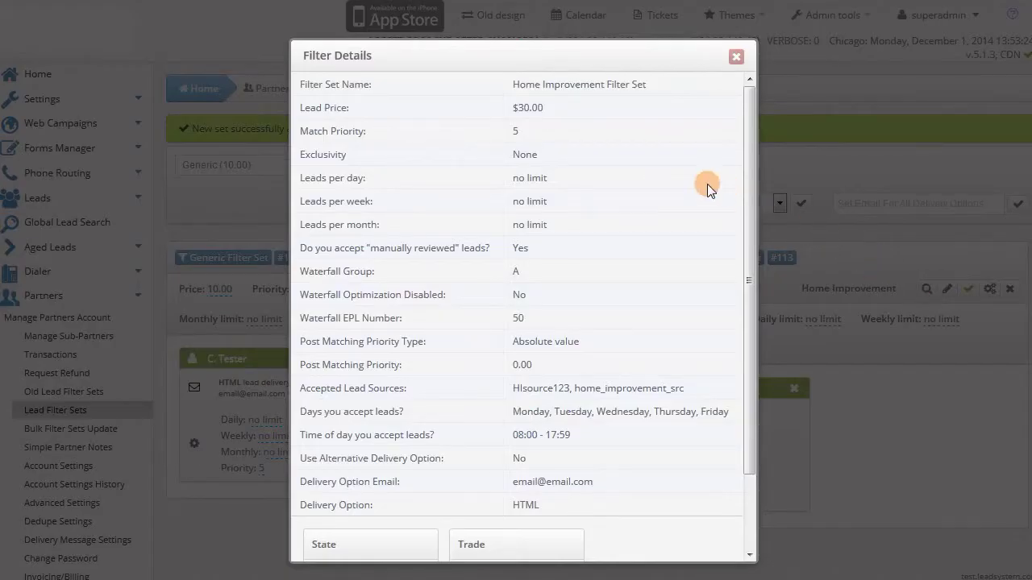
scroll(693, 182, down, 2)
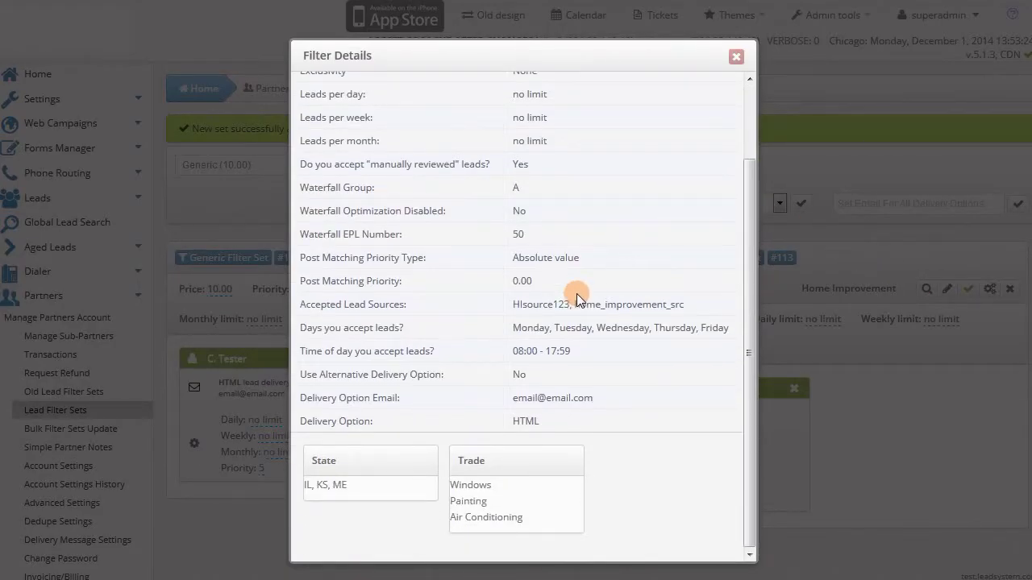
click(736, 56)
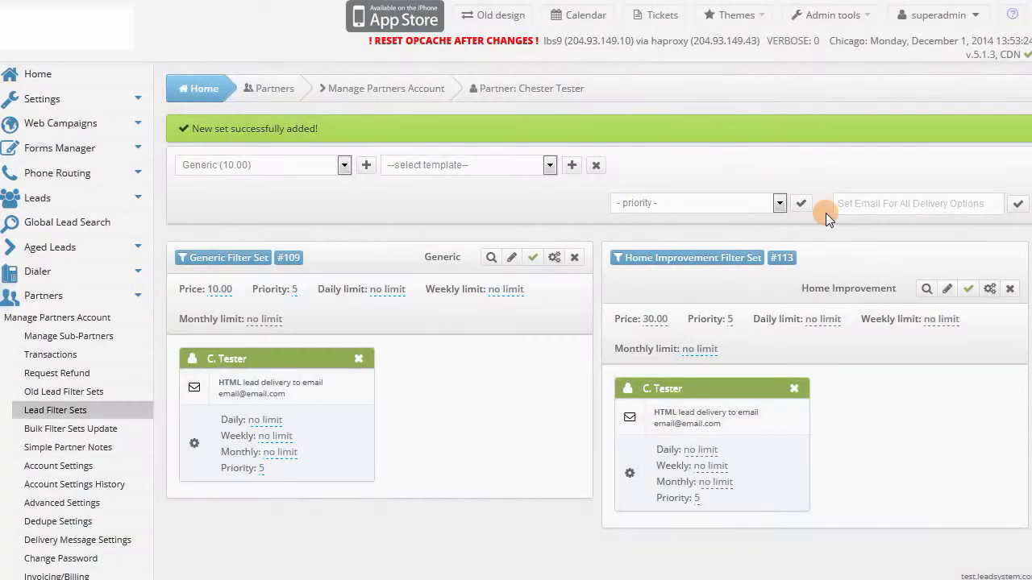
Deactivate and reactivate the Home Improvement Filter Set, and view its additional actions such as copying and history.
click(967, 291)
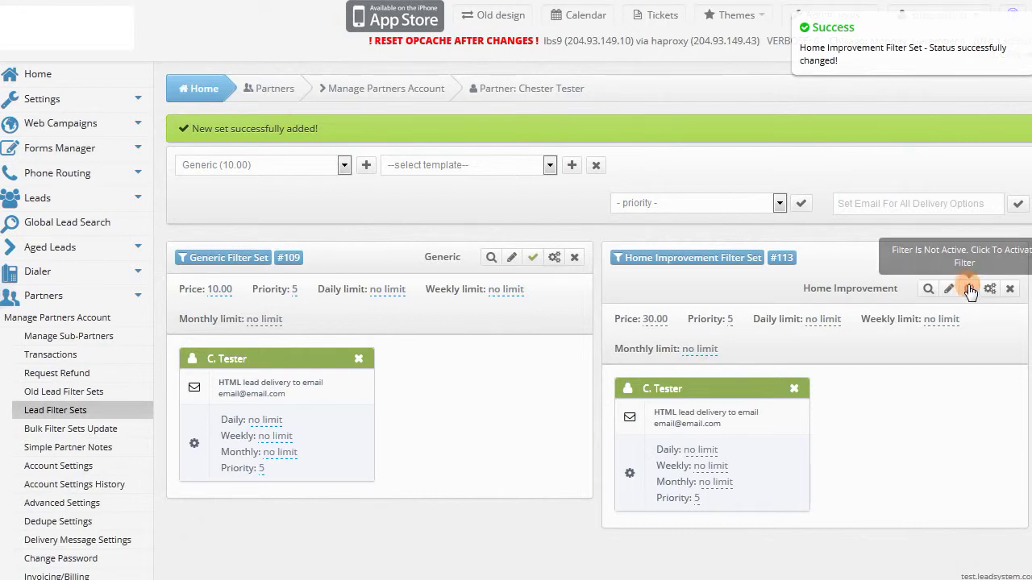
click(969, 292)
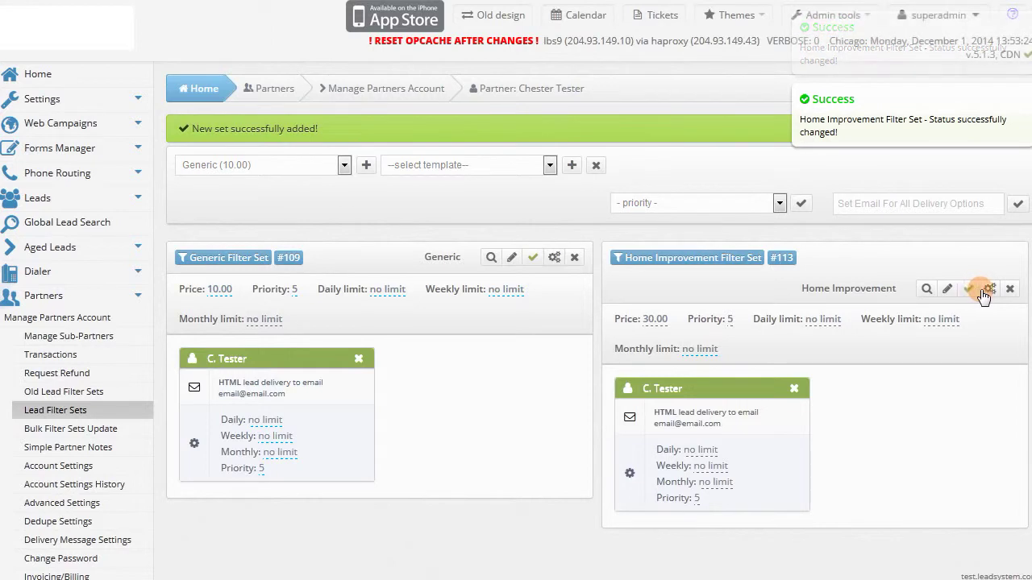
click(990, 290)
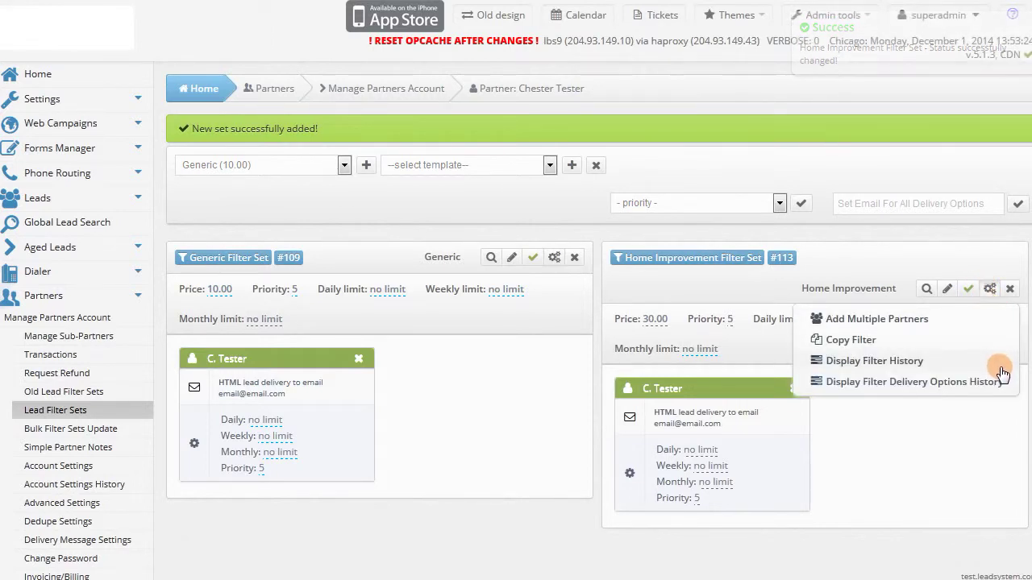
click(923, 260)
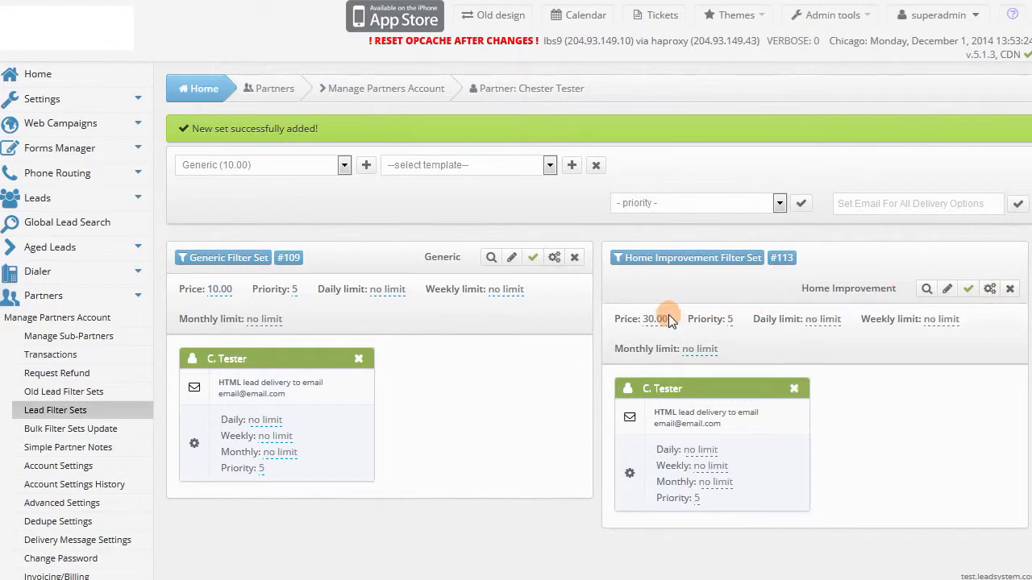